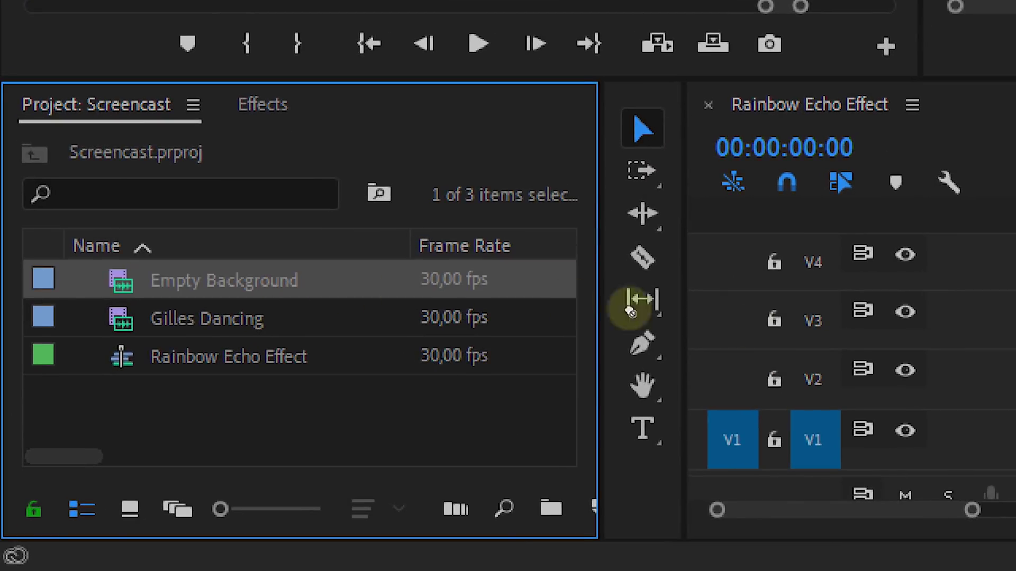
Stack Gilles Dancing on V2 over Empty Background on V1, then key out the green with Ultra Key and Pedestal.
left_click_drag(277, 293, 357, 424)
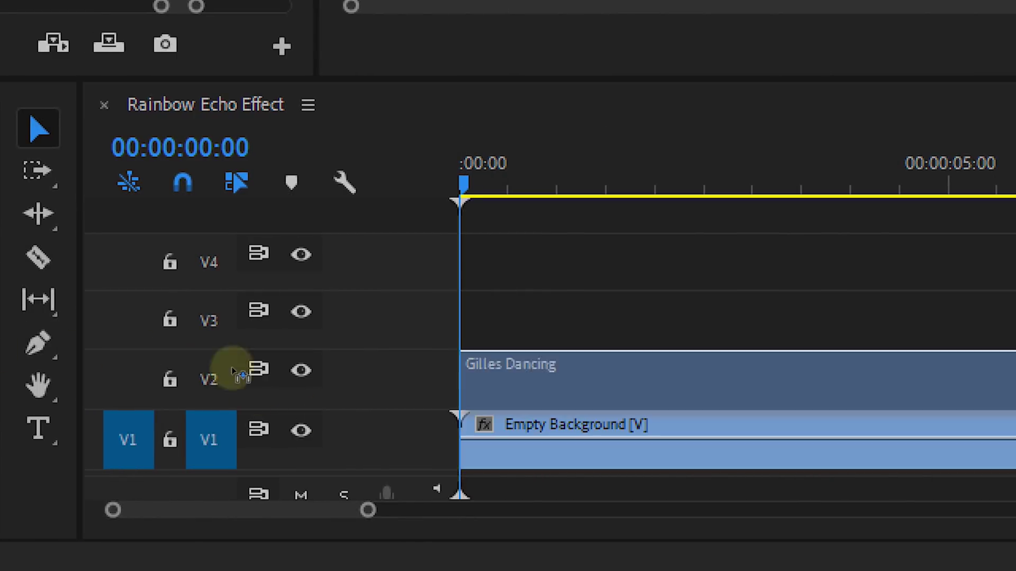
left_click_drag(259, 368, 393, 380)
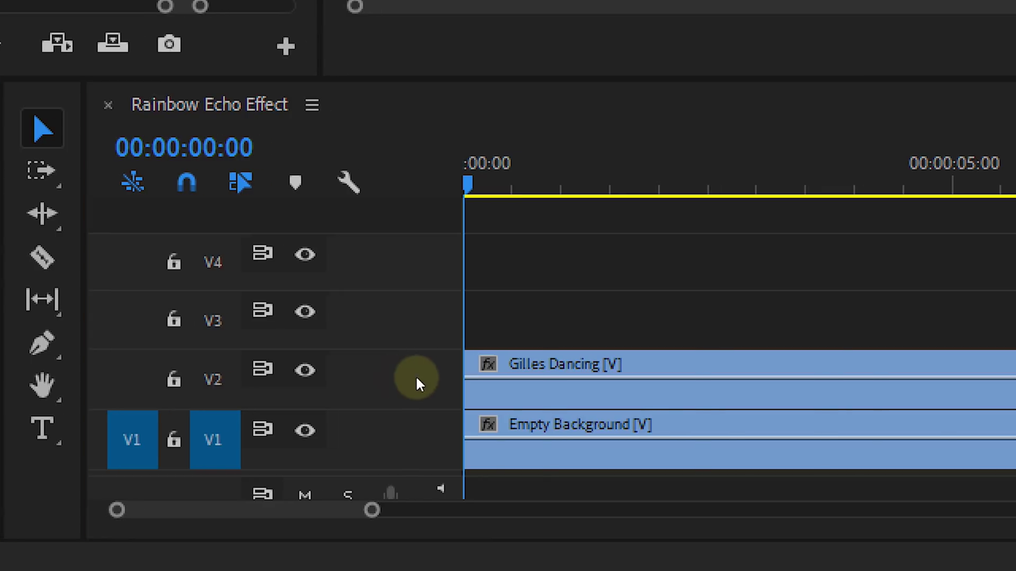
left_click(204, 387)
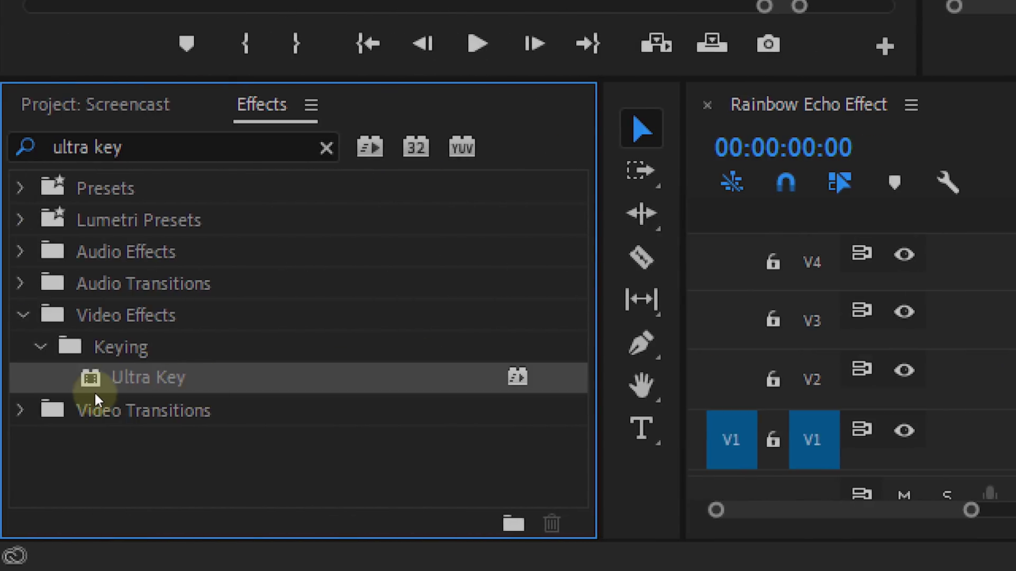
left_click_drag(155, 384, 530, 395)
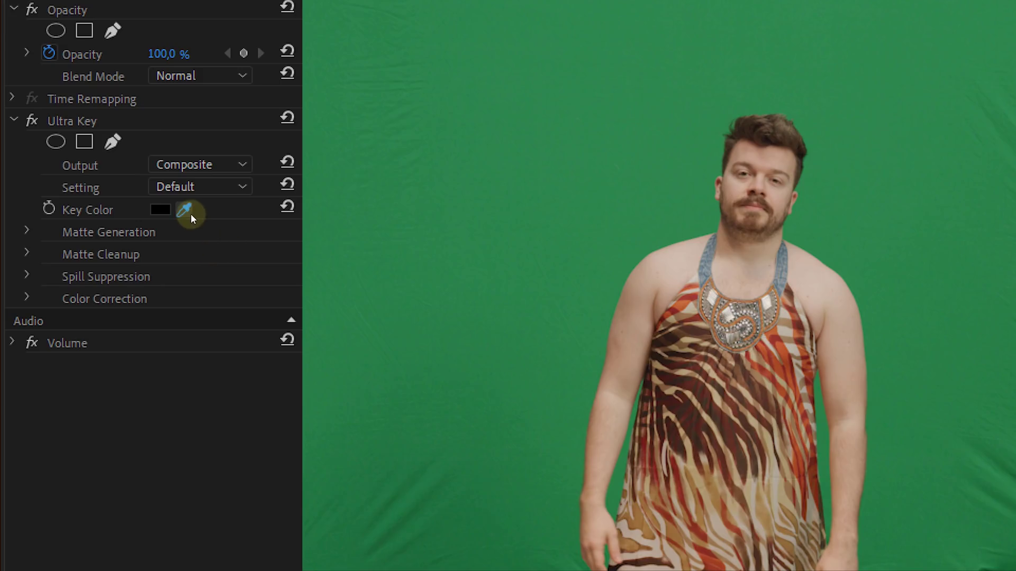
left_click(184, 210)
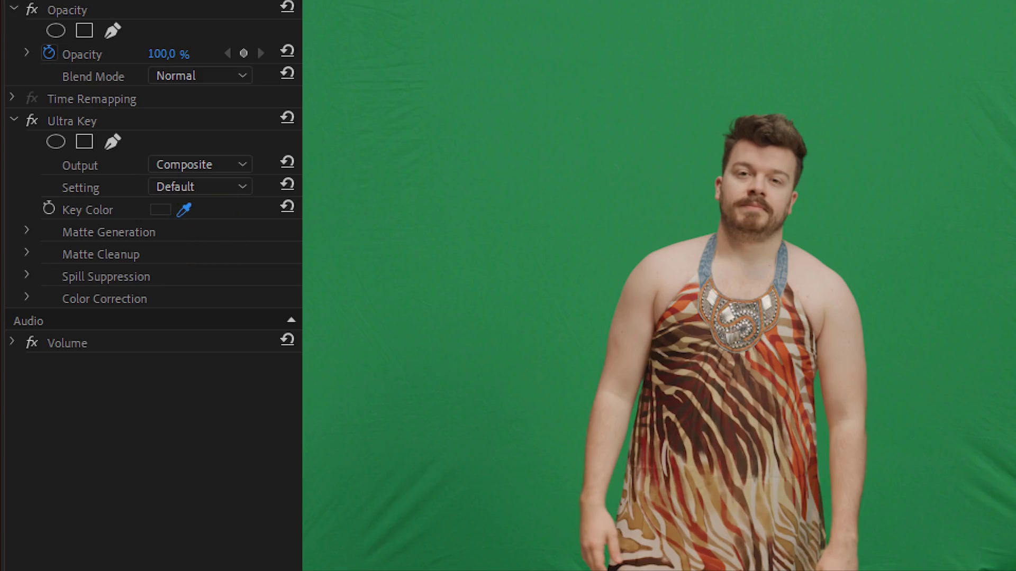
left_click(633, 195)
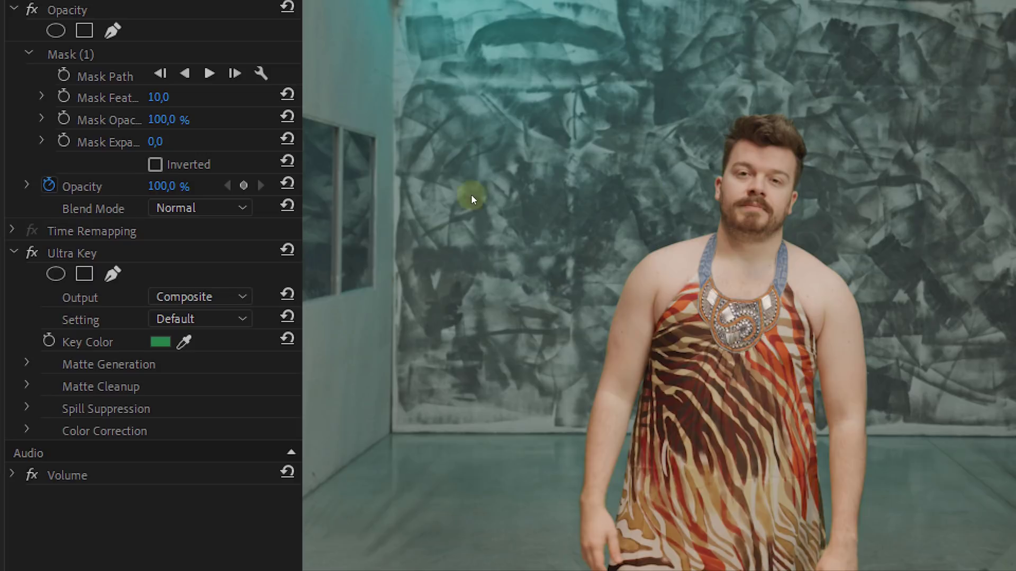
left_click(28, 363)
left_click_drag(193, 476, 287, 470)
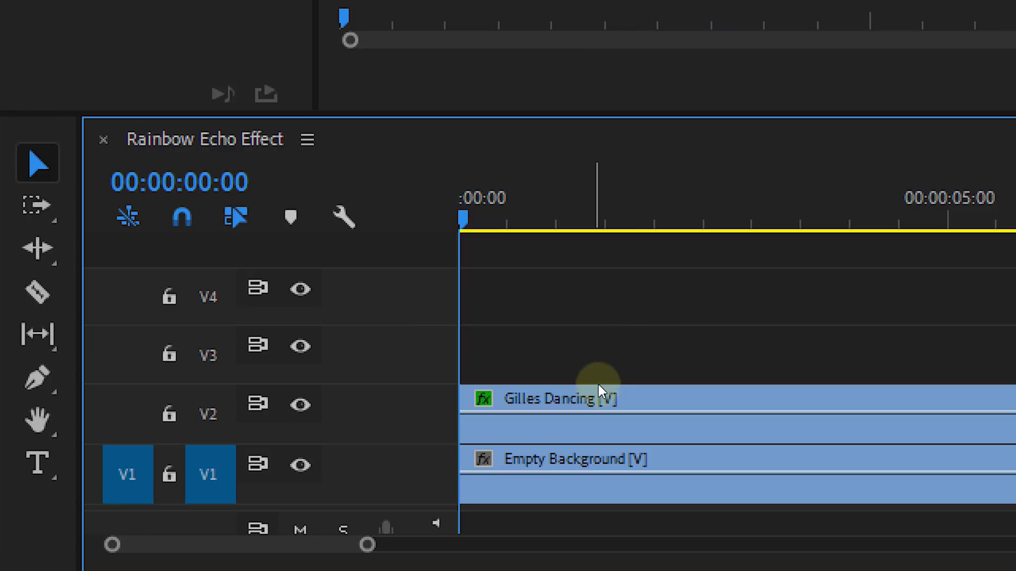
Duplicate Gilles Dancing onto V3, nest the V2 copy as 'Rainbow', and open it.
left_click(599, 386)
left_click_drag(601, 390, 602, 362)
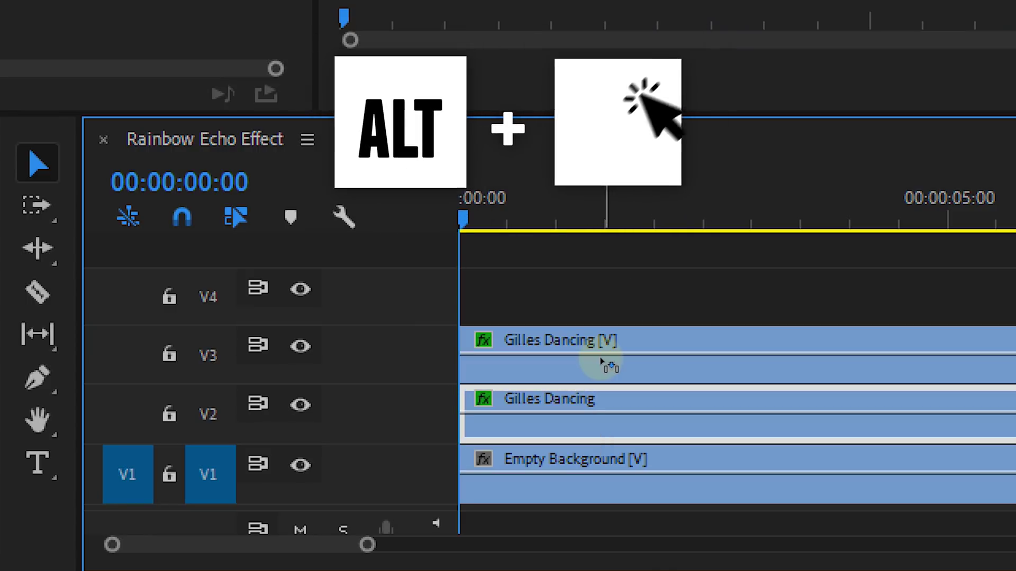
right_click(590, 395)
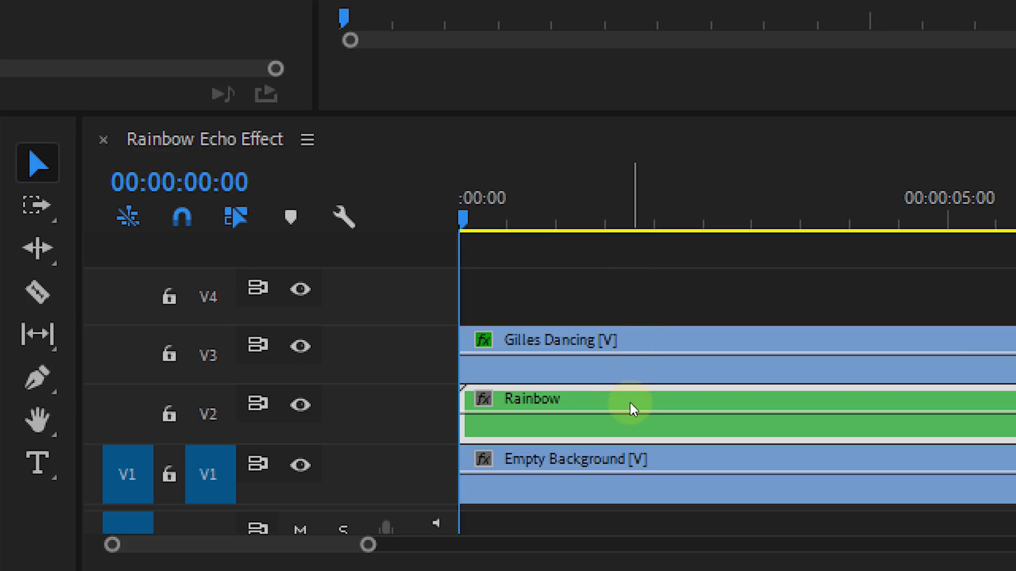
double_click(629, 402)
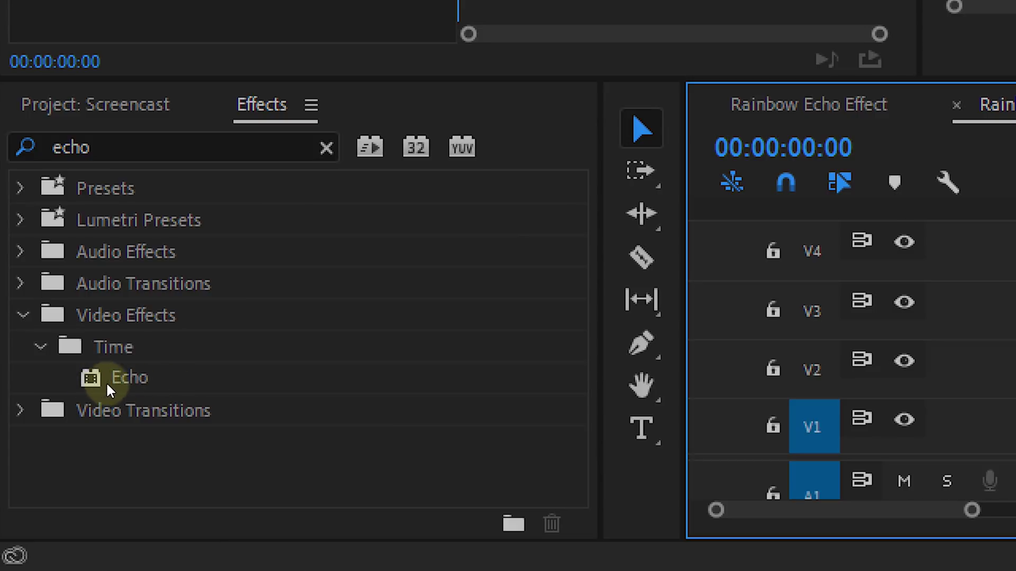
Apply Echo to the dancer with 8 echoes, -0,055 echo time and 0,90 decay.
left_click(158, 378)
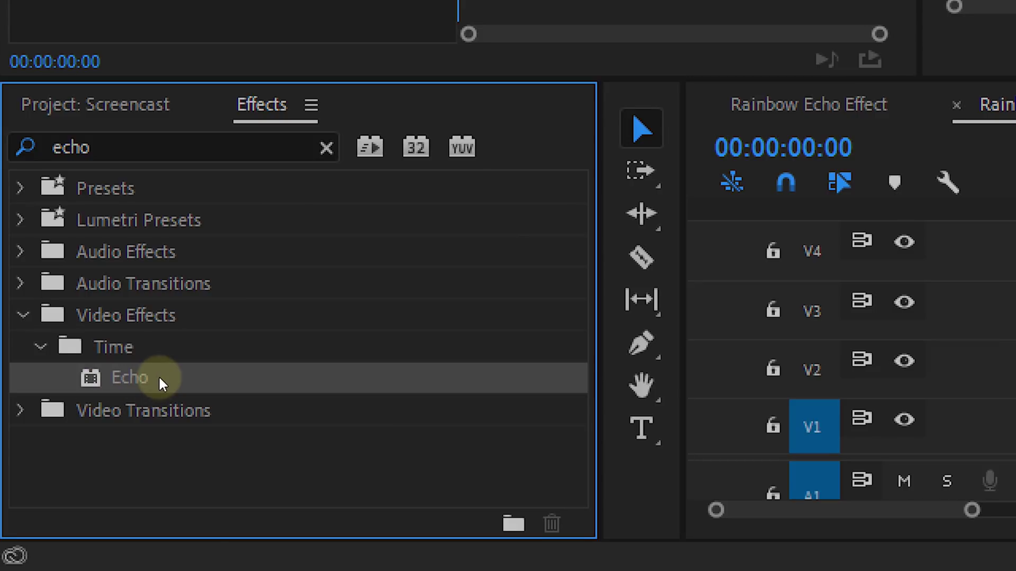
left_click_drag(159, 378, 577, 436)
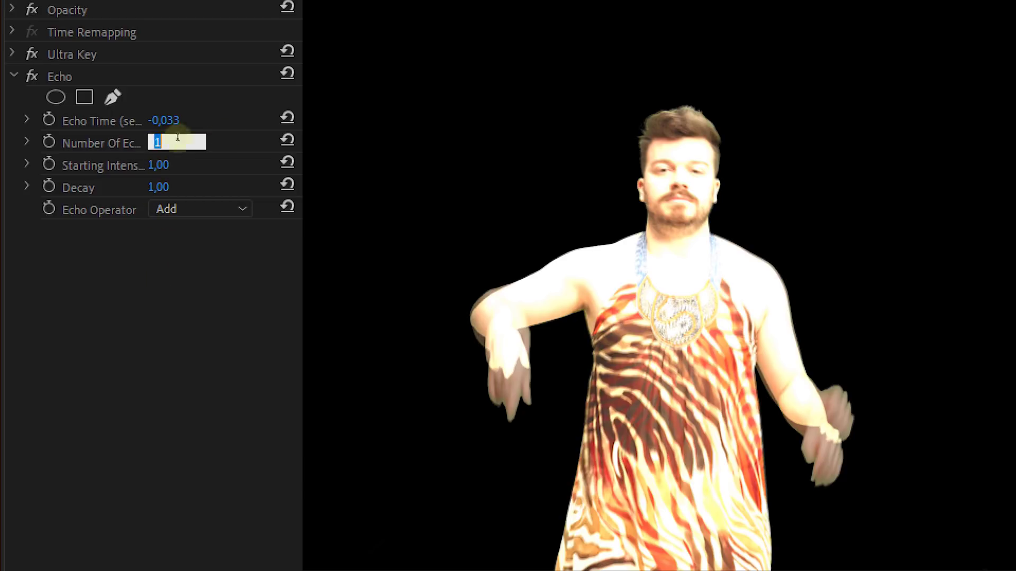
type("8")
key("Return")
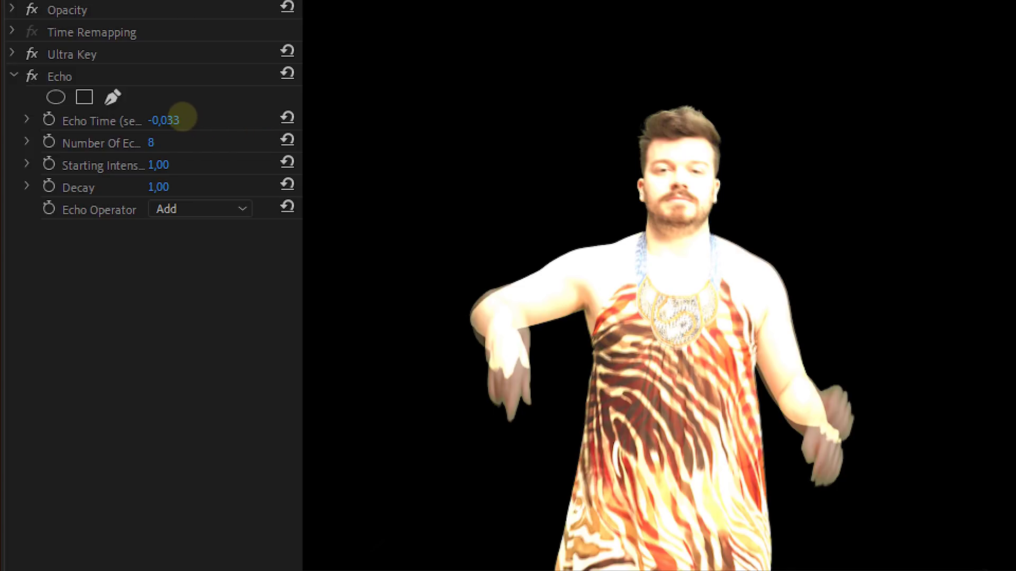
type("-0,055")
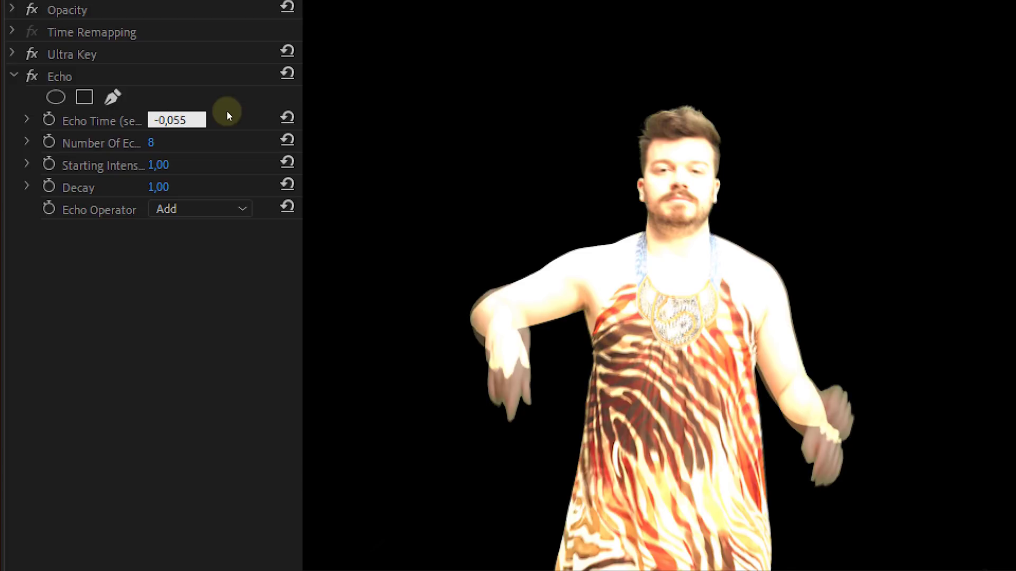
key("Return")
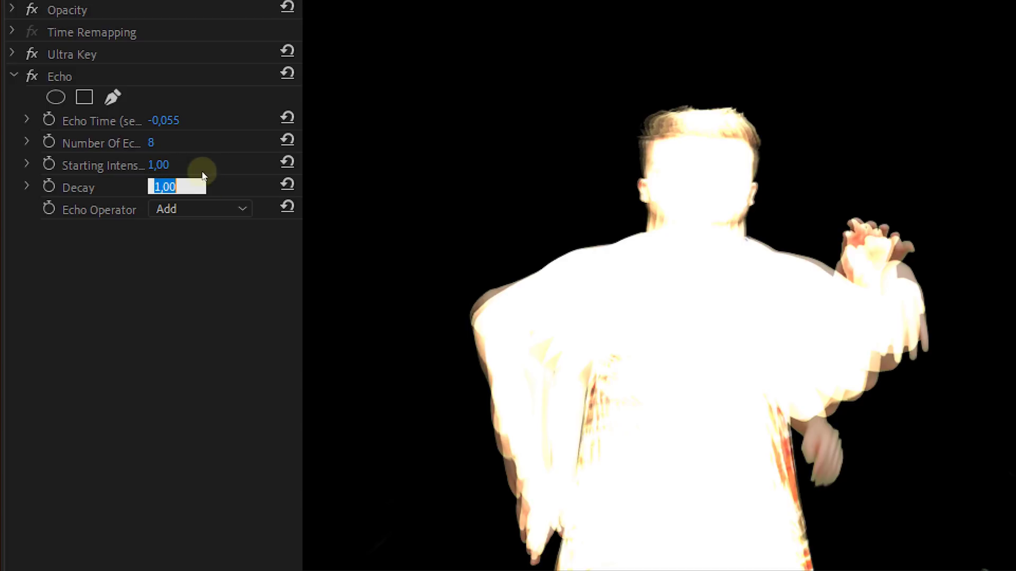
type("0,90")
key("Return")
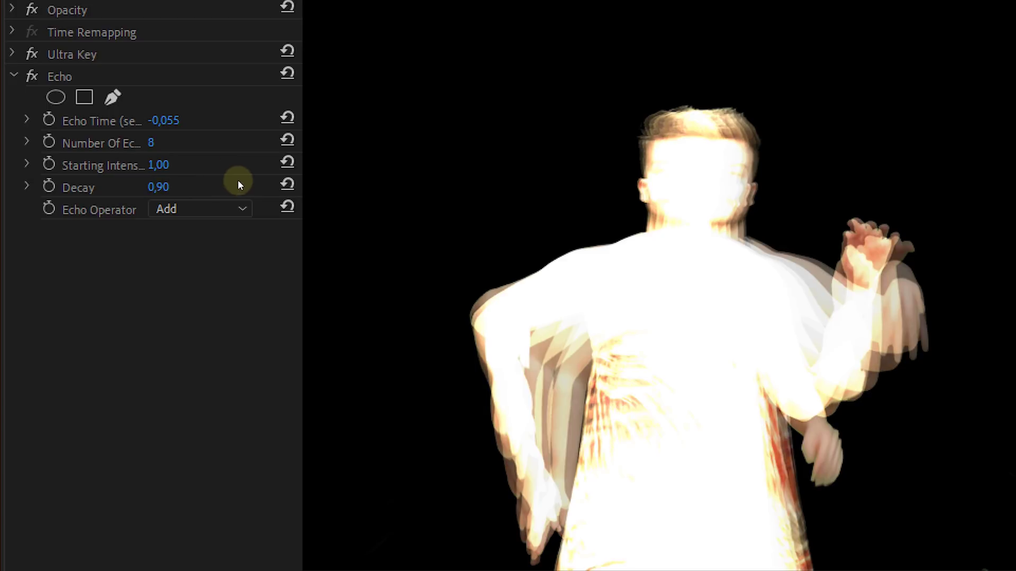
left_click(222, 209)
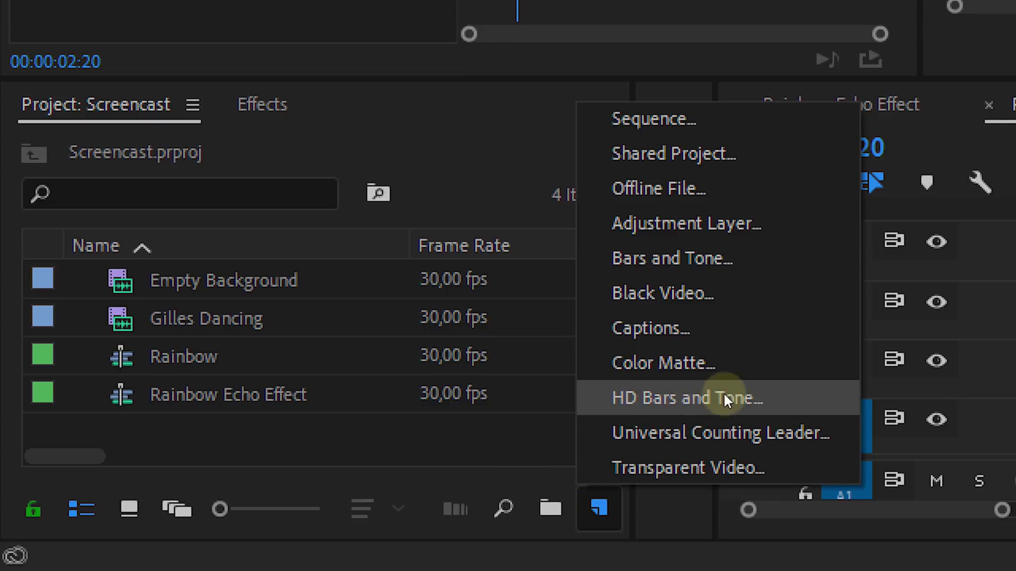
Create a Color Matte and apply the 4-Color Gradient effect to it.
left_click(730, 368)
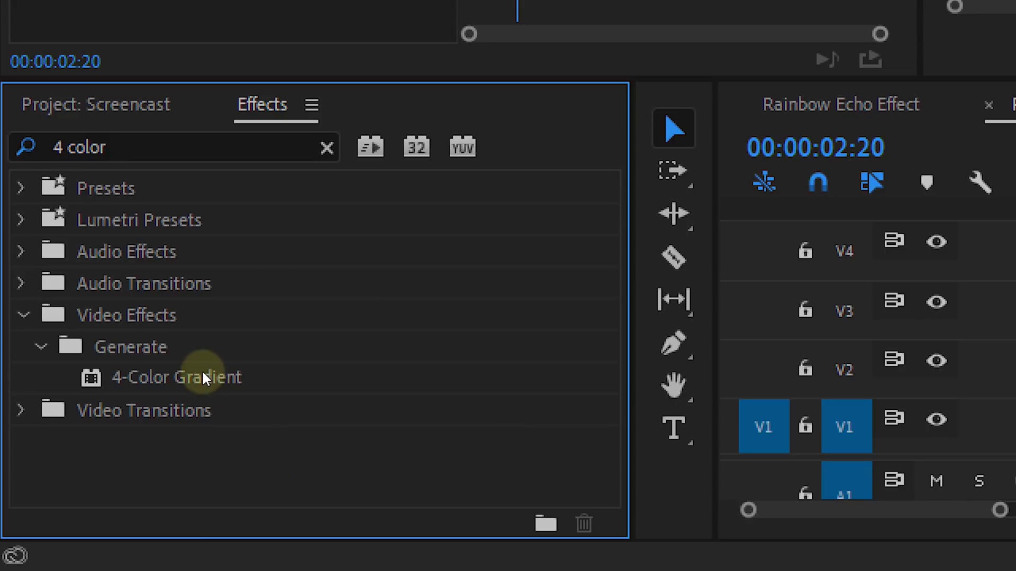
left_click(204, 378)
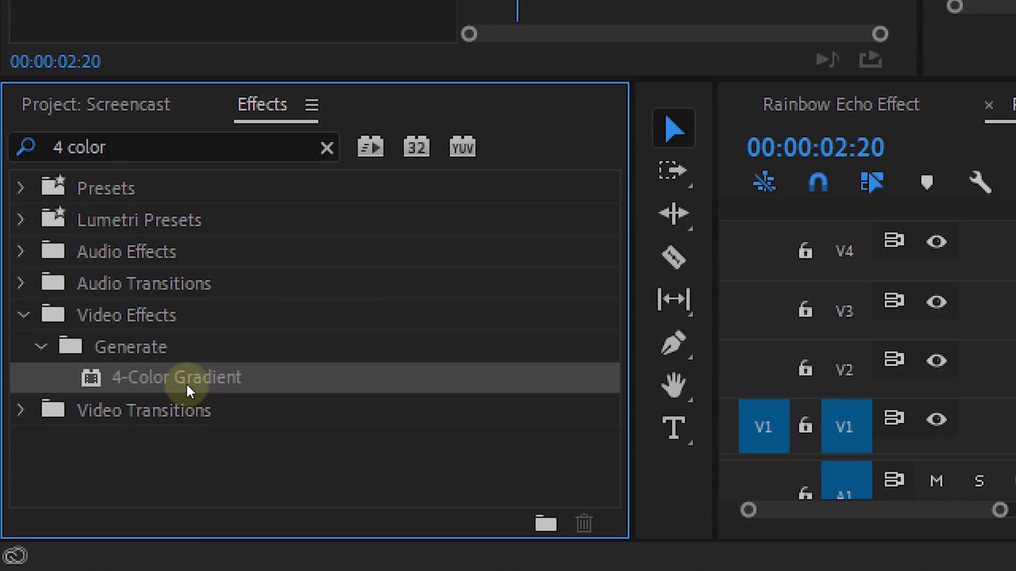
left_click_drag(191, 385, 623, 396)
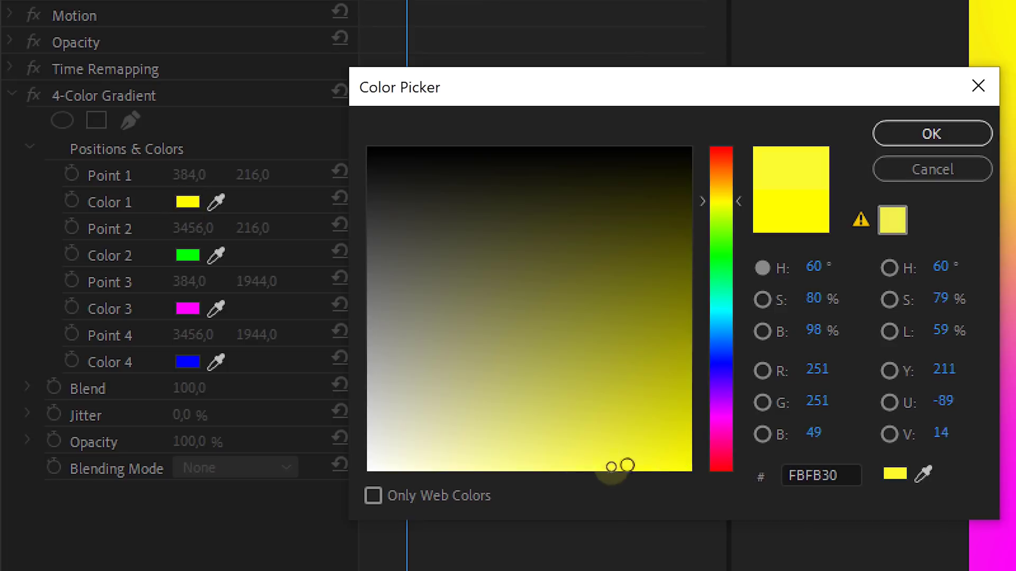
Soften the first two gradient colours to pale yellow and teal.
left_click_drag(738, 201, 733, 194)
left_click(883, 137)
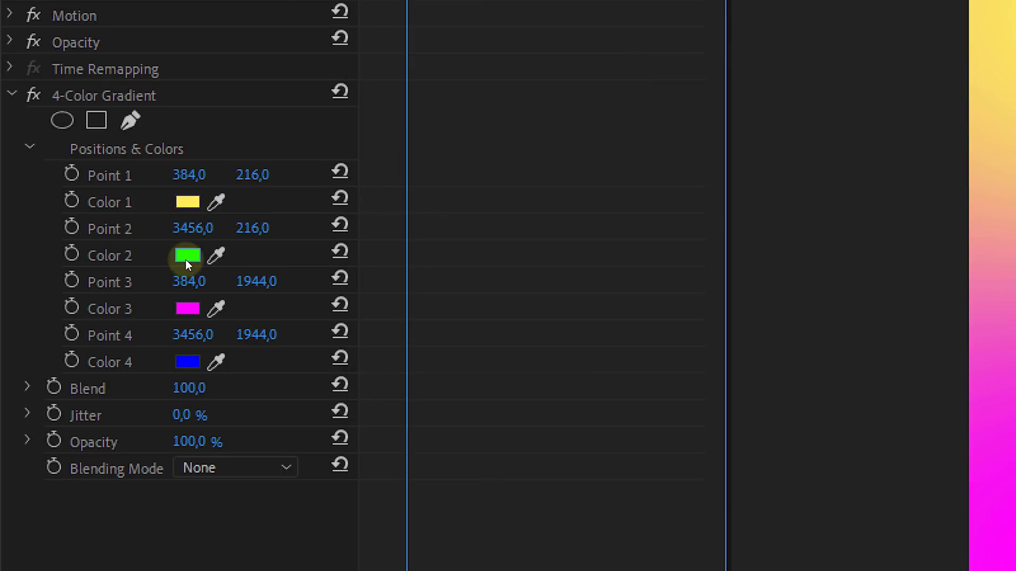
left_click(188, 256)
left_click_drag(746, 278, 755, 317)
left_click(913, 155)
Change the last two gradient colours to soft pink and light blue (3572FE).
left_click(188, 308)
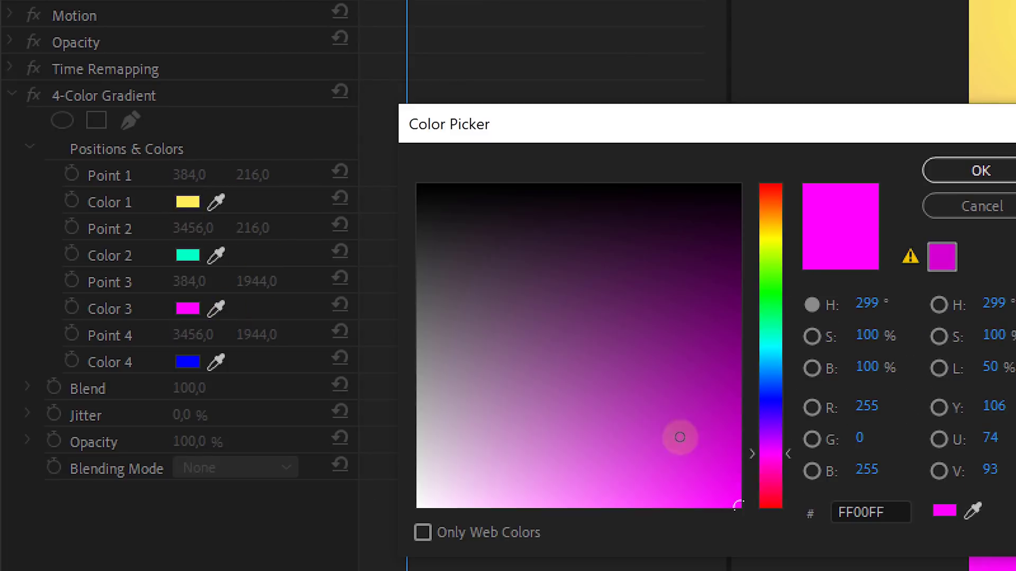
left_click(619, 486)
left_click(936, 169)
left_click(193, 366)
left_click(674, 467)
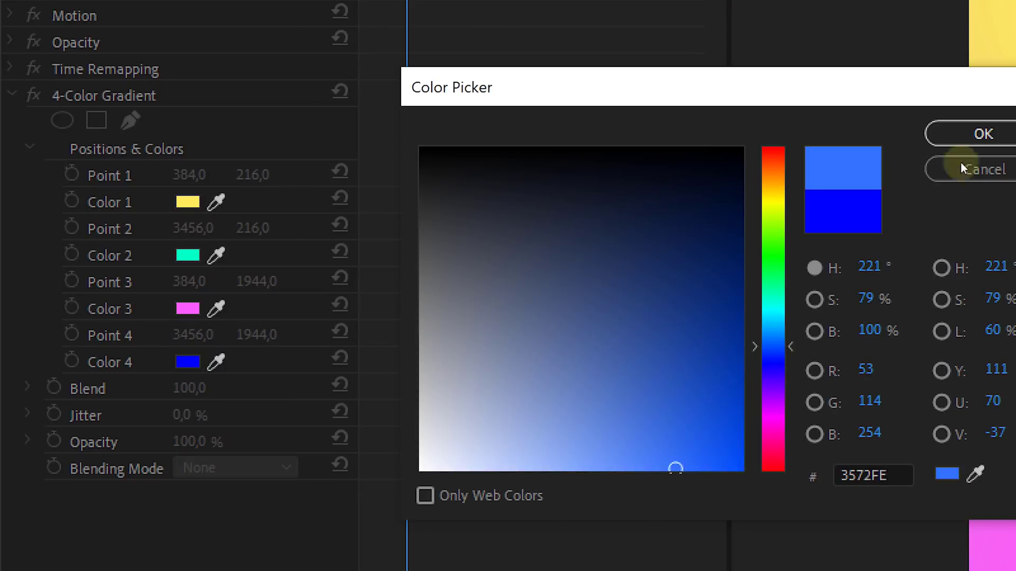
left_click(978, 133)
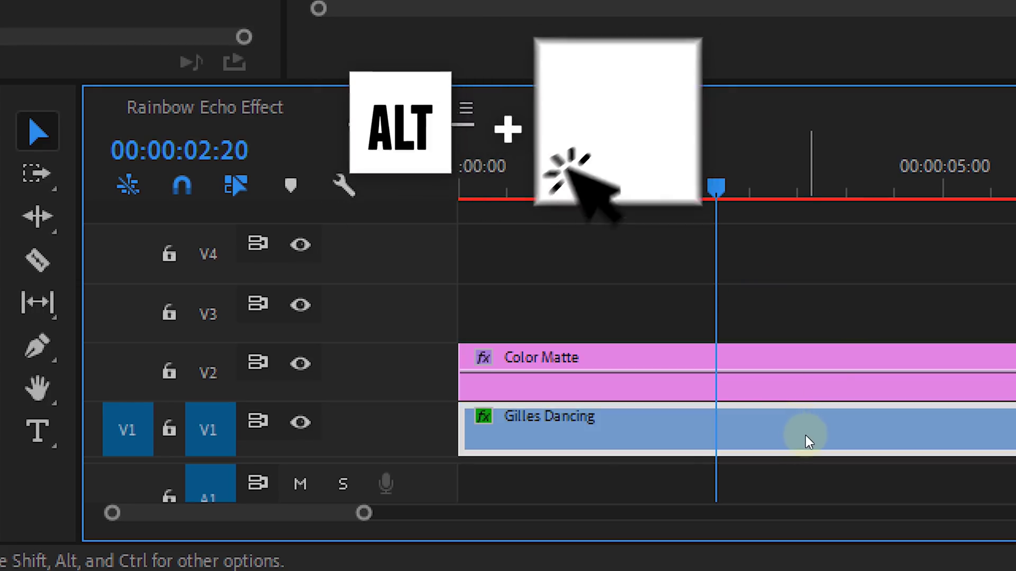
Copy the dancer to V3, matte the gradient to Video 3, and set its blend mode to Screen.
left_click_drag(806, 435, 792, 330)
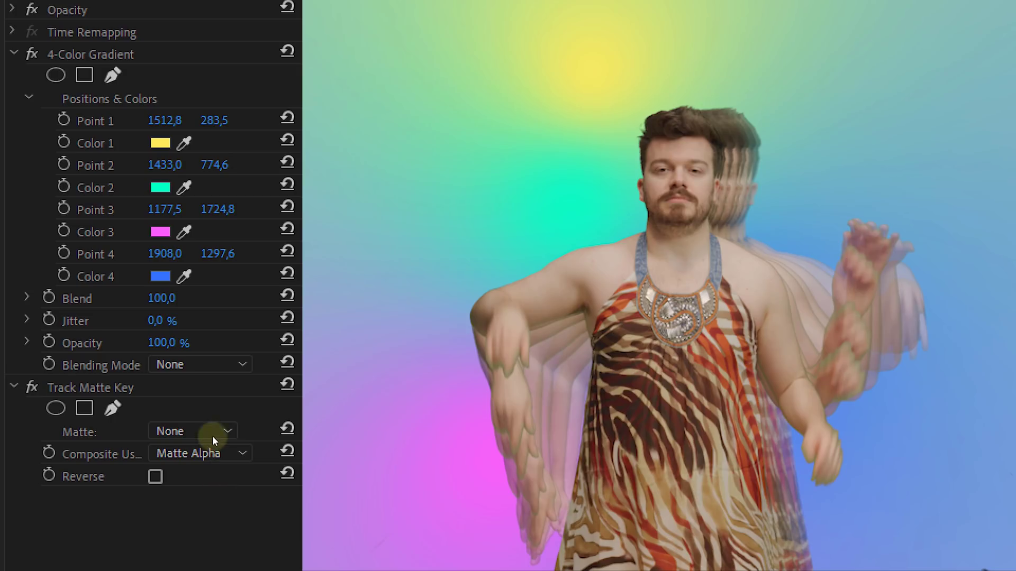
left_click(213, 436)
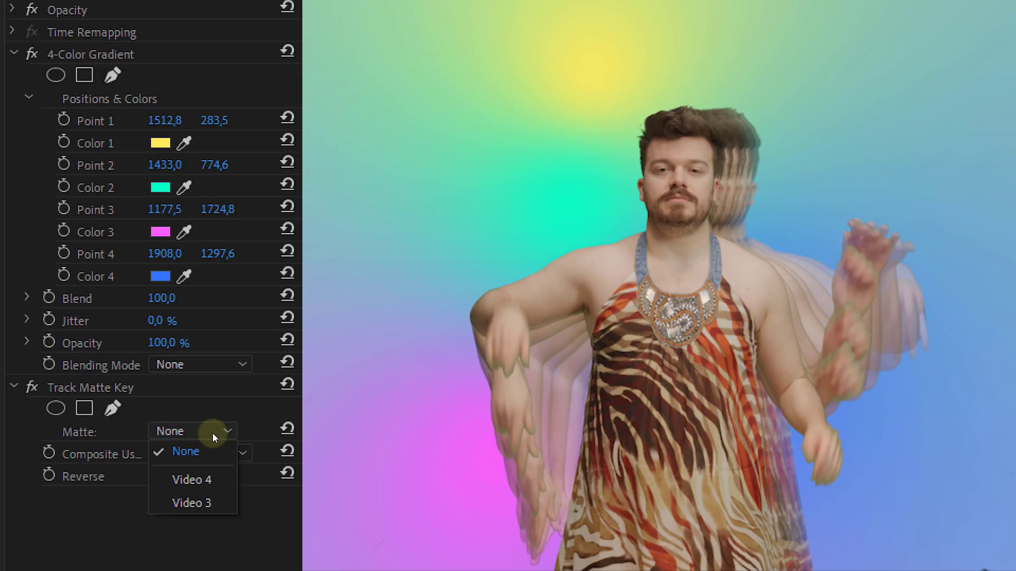
left_click(216, 497)
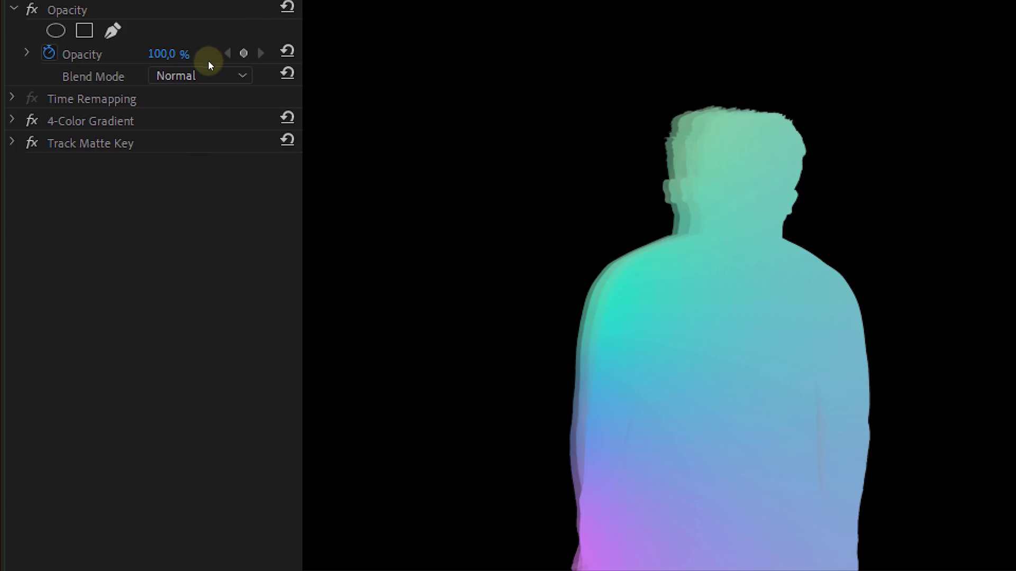
left_click(204, 69)
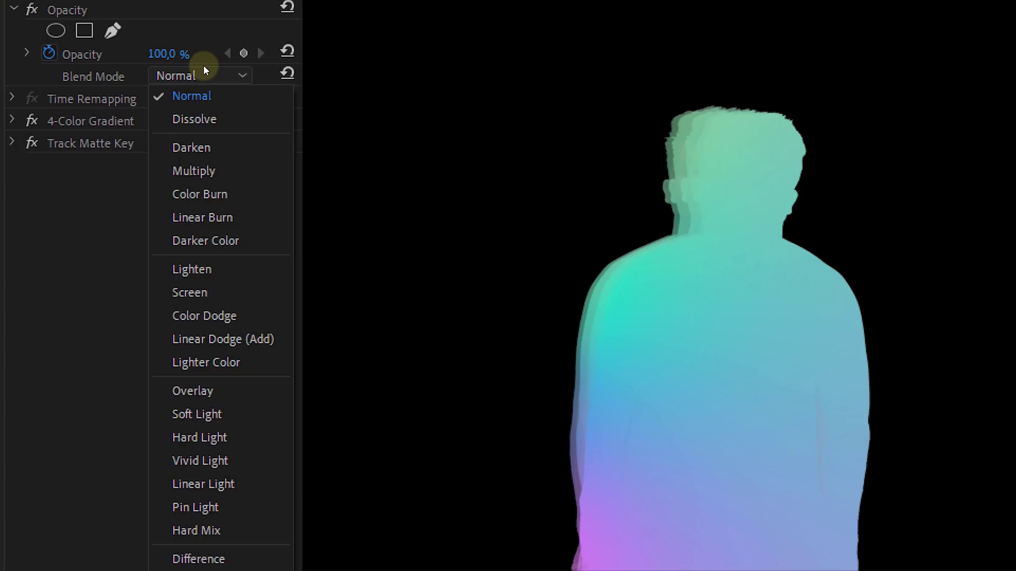
left_click(208, 284)
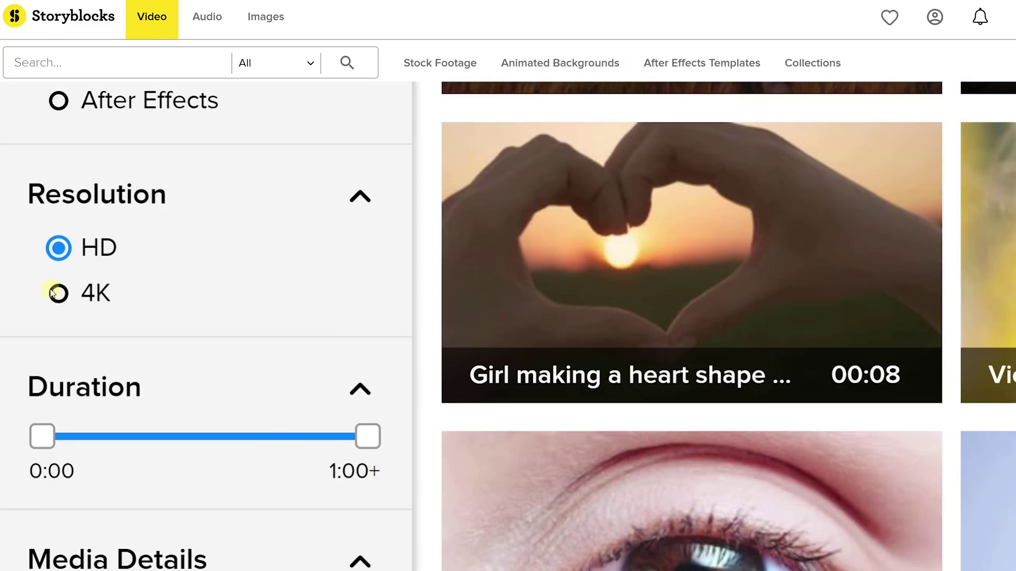
Filter the Storyblocks video results to 4K resolution footage only.
left_click(52, 295)
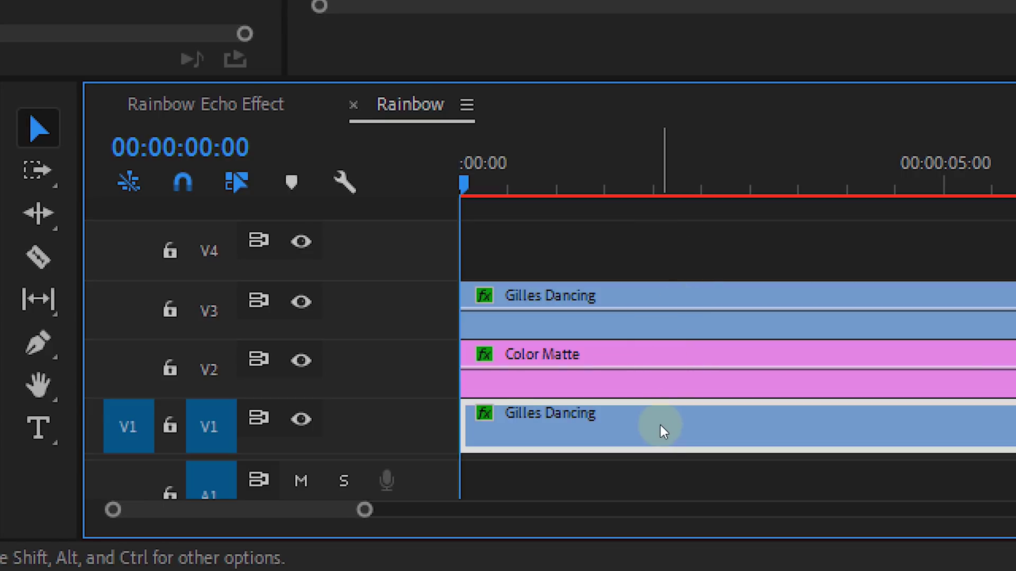
Copy the dancer clip to V4 with Multiply blend mode and 65% opacity.
left_click_drag(656, 434, 649, 269)
mouse_move(650, 262)
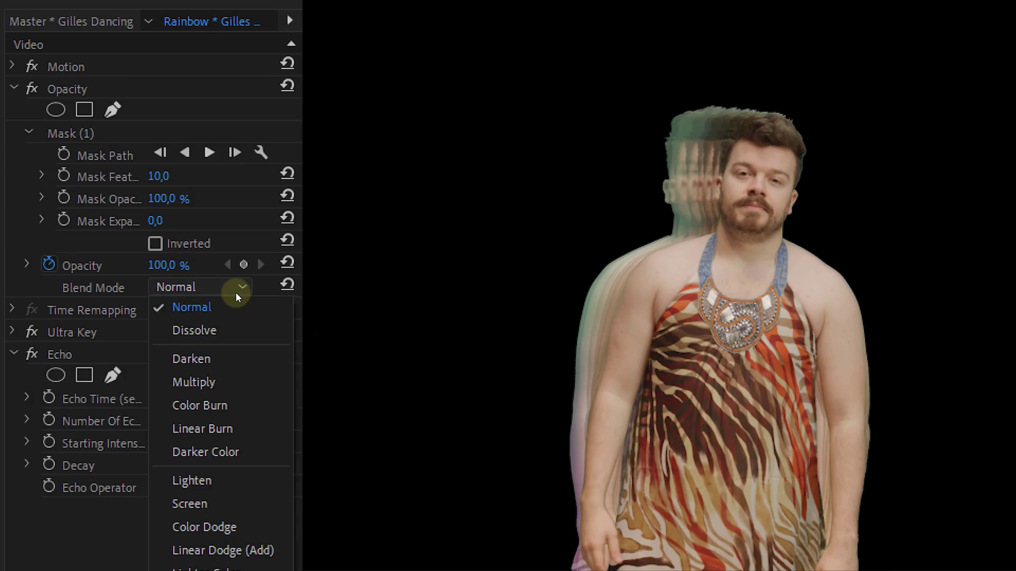
left_click(236, 292)
left_click(194, 381)
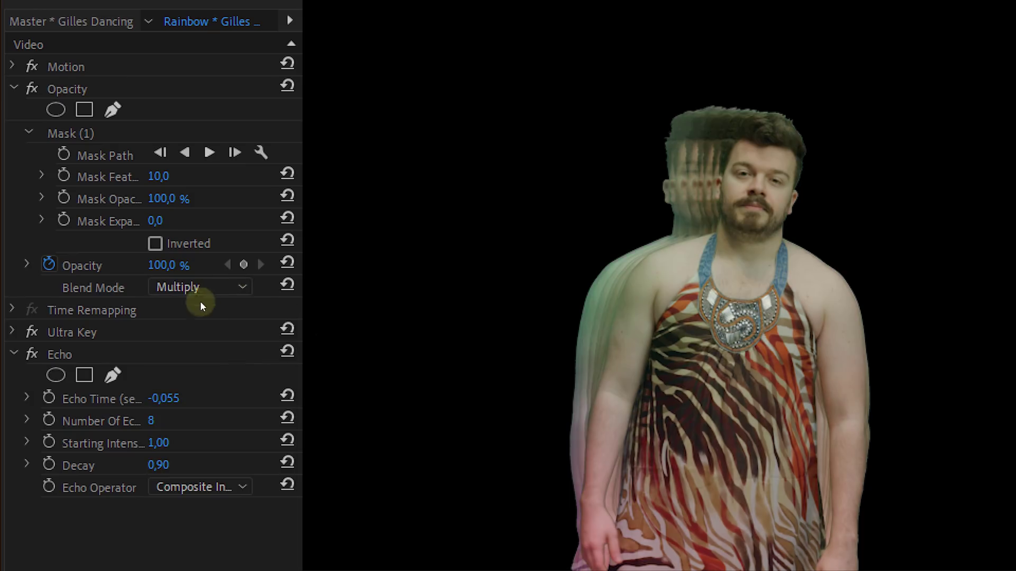
left_click(179, 265)
type("65")
key("Return")
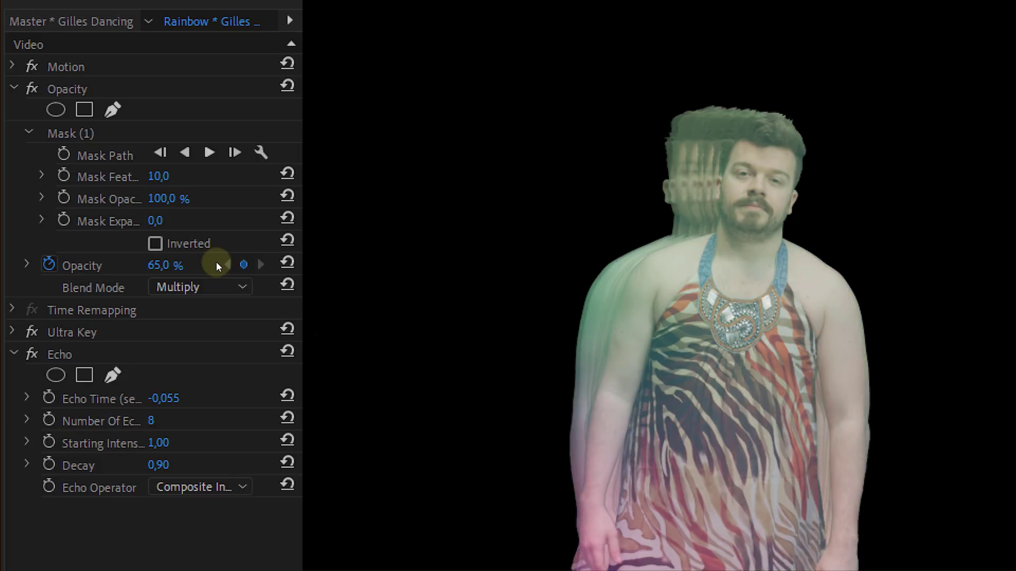
Remove Echo from the top copy and give it a Gaussian Blur of 14.
left_click(84, 353)
key("Delete")
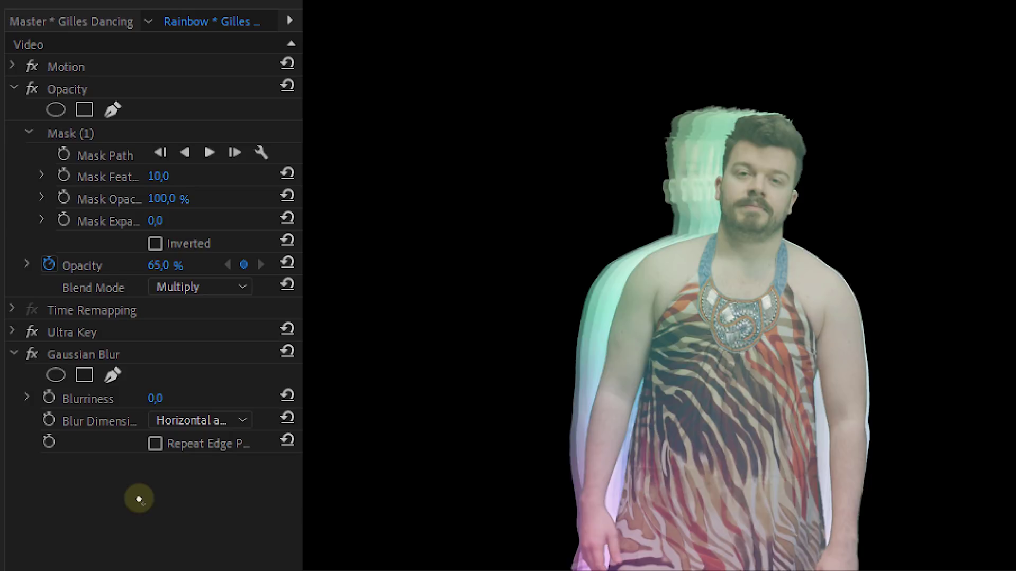
type("14")
key("Return")
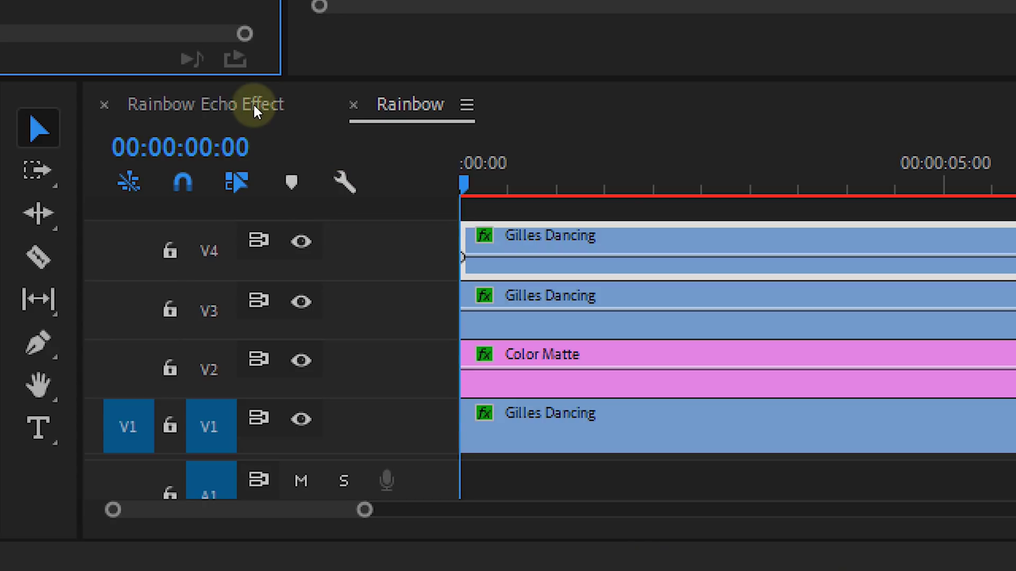
Delay the Rainbow clip by one frame and set its blend mode to Hard Light.
left_click(253, 104)
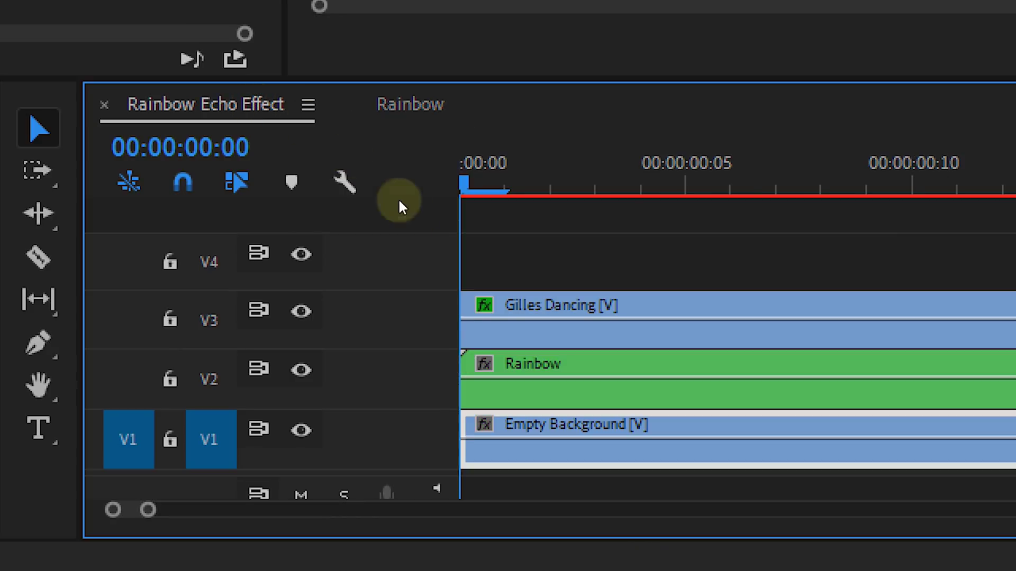
left_click(528, 364)
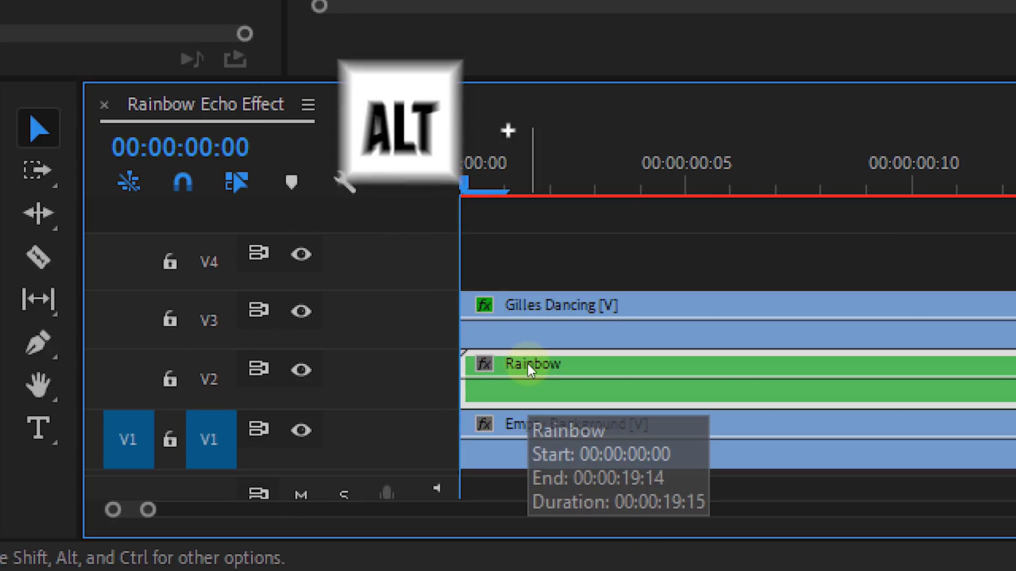
key("alt+Right")
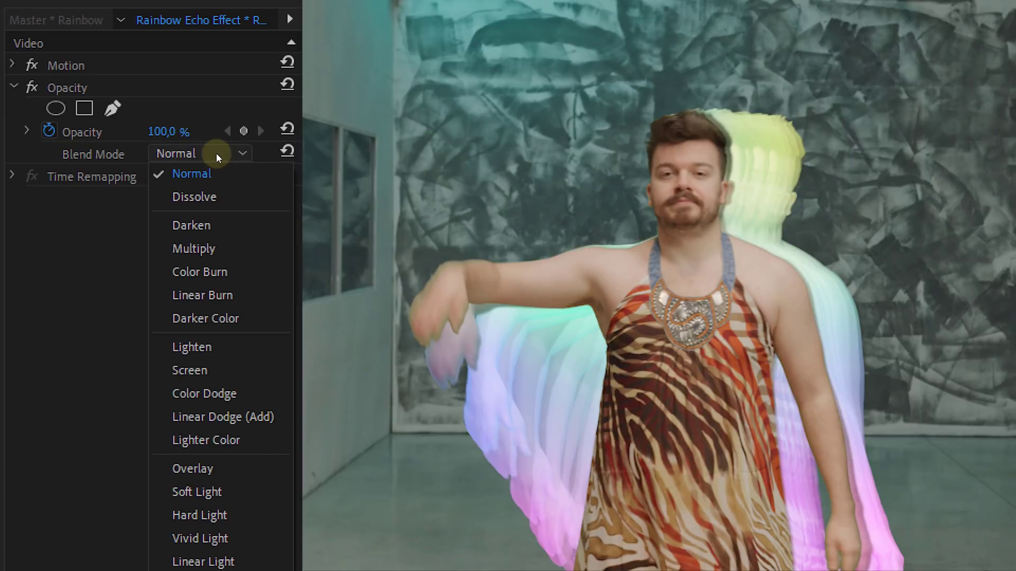
left_click(243, 512)
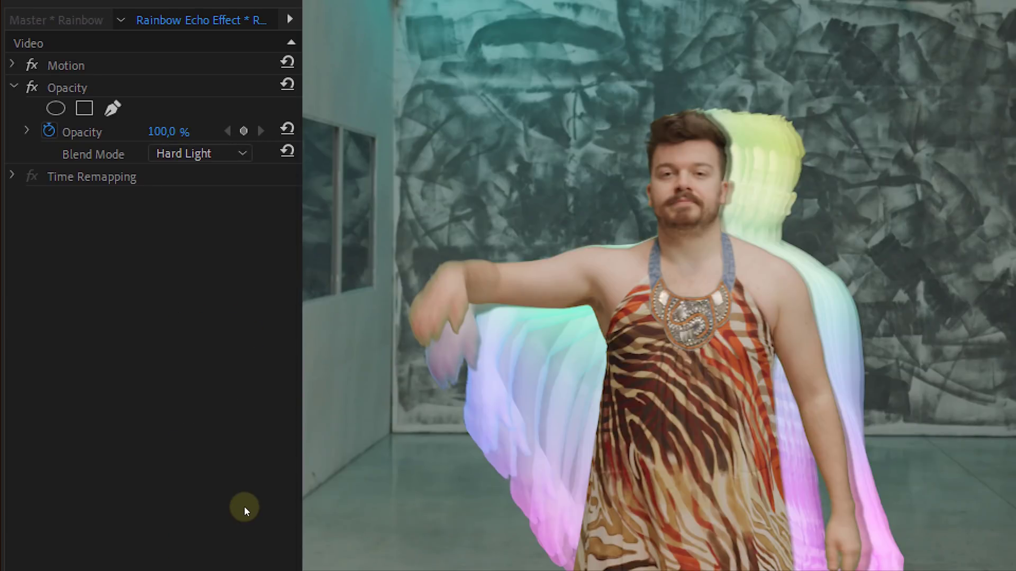